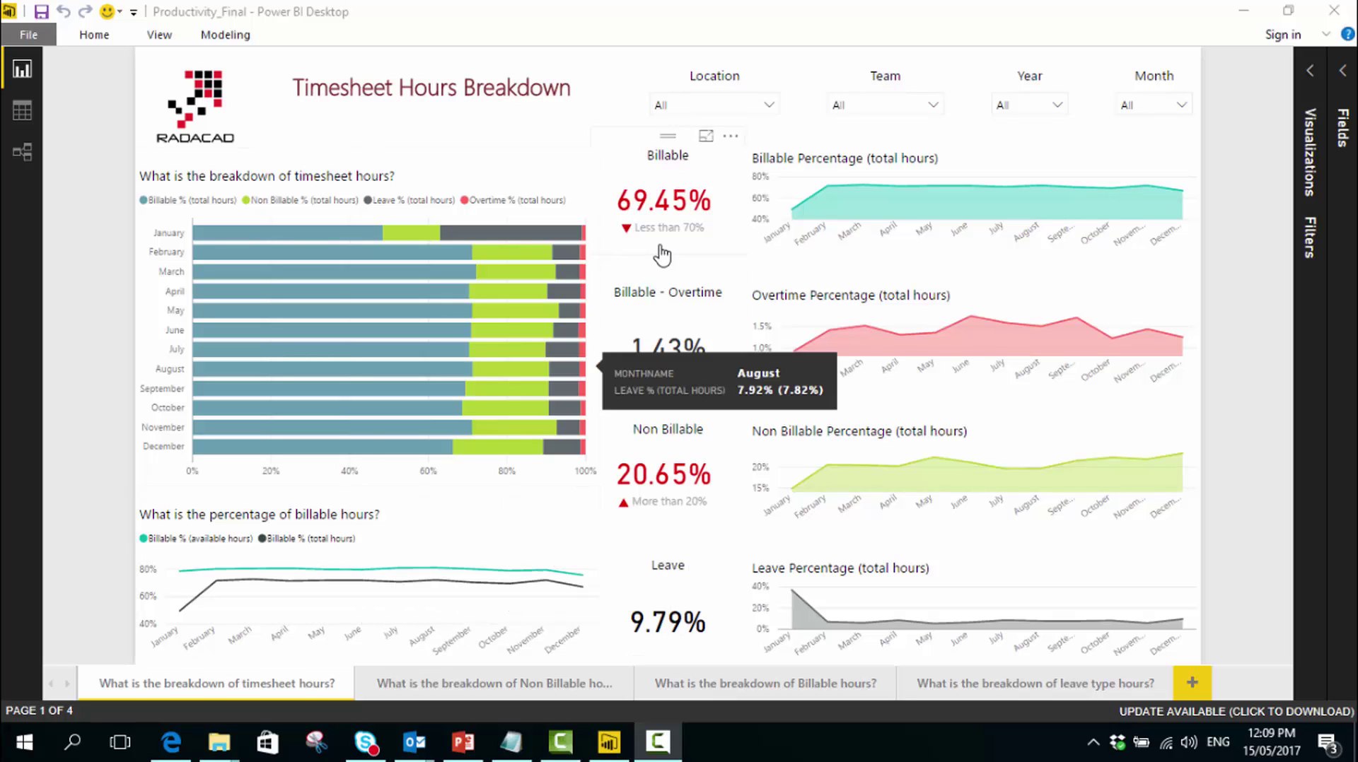
Pick Marketing in the Team slicer, then go to the 'What is the breakdown of Non Billable hours?' page.
click(933, 106)
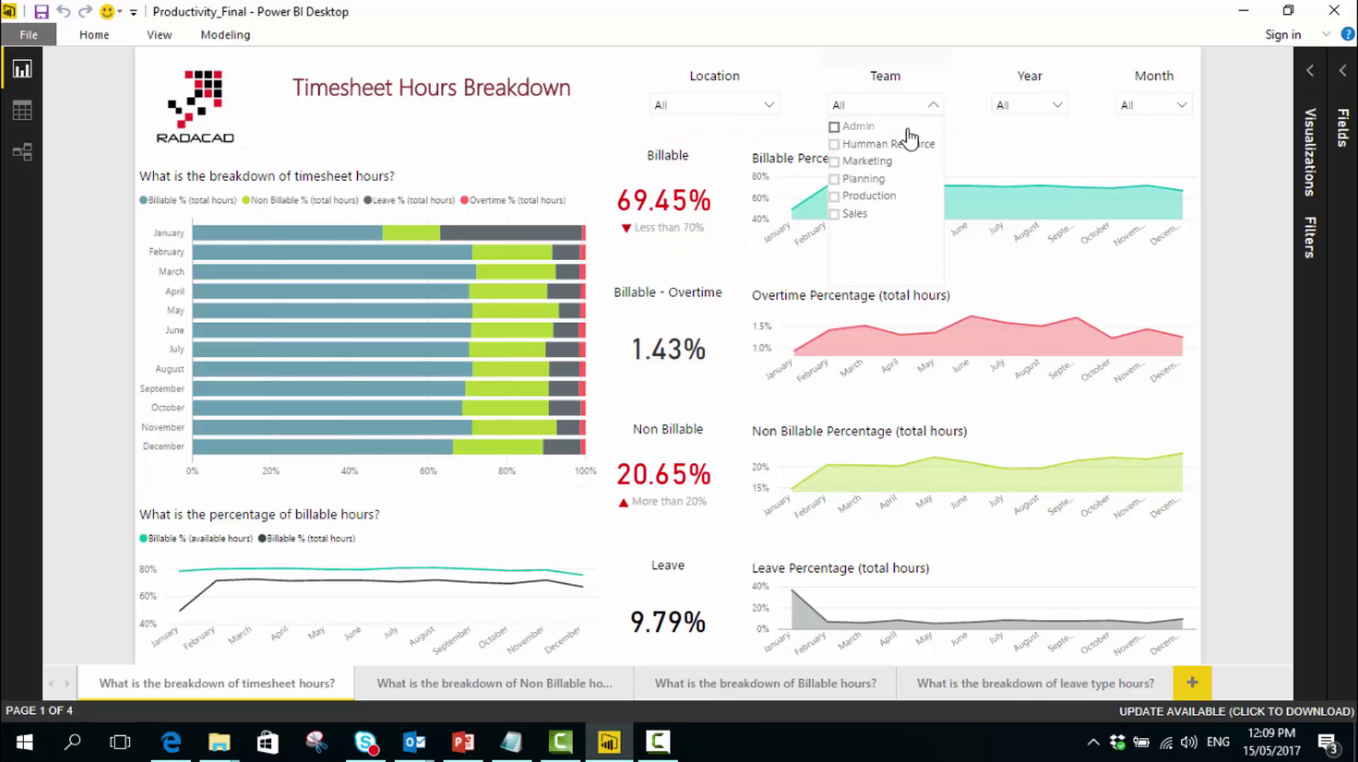
click(884, 161)
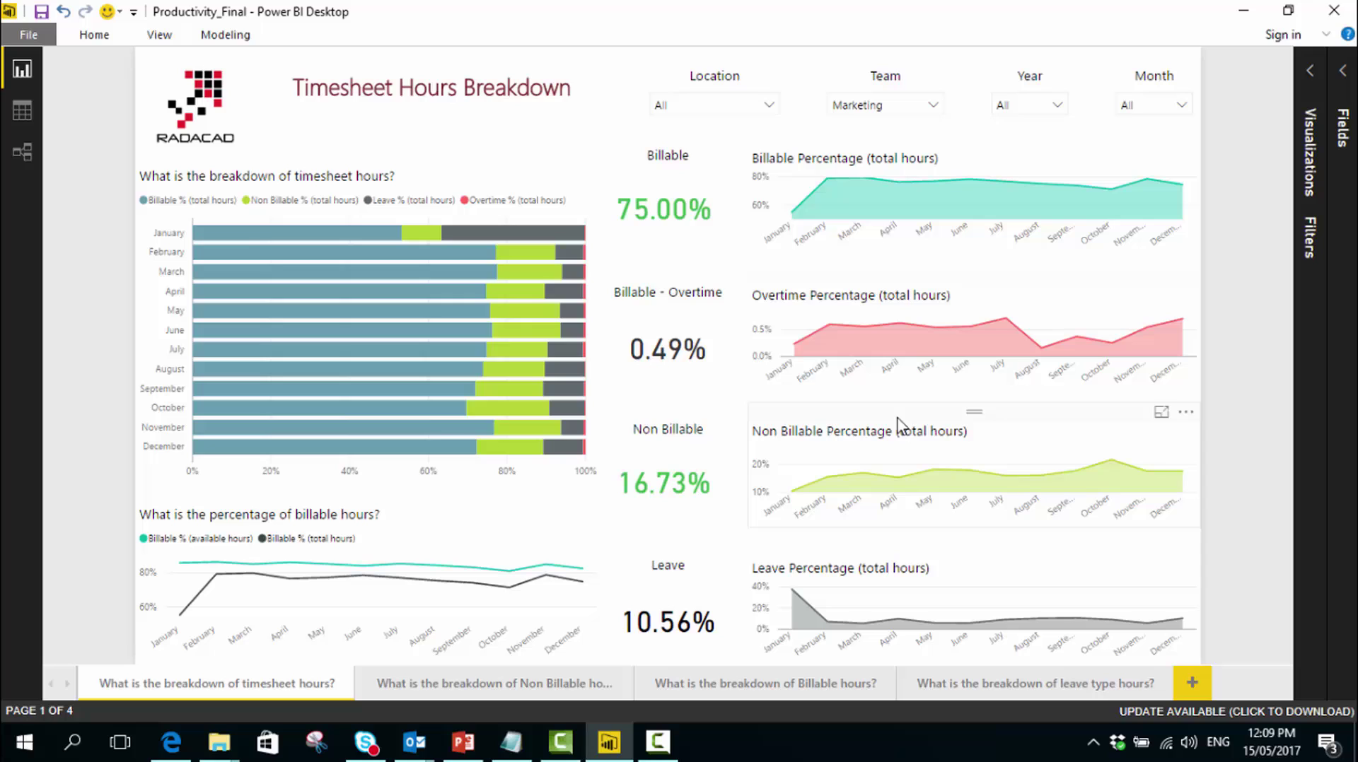
click(522, 686)
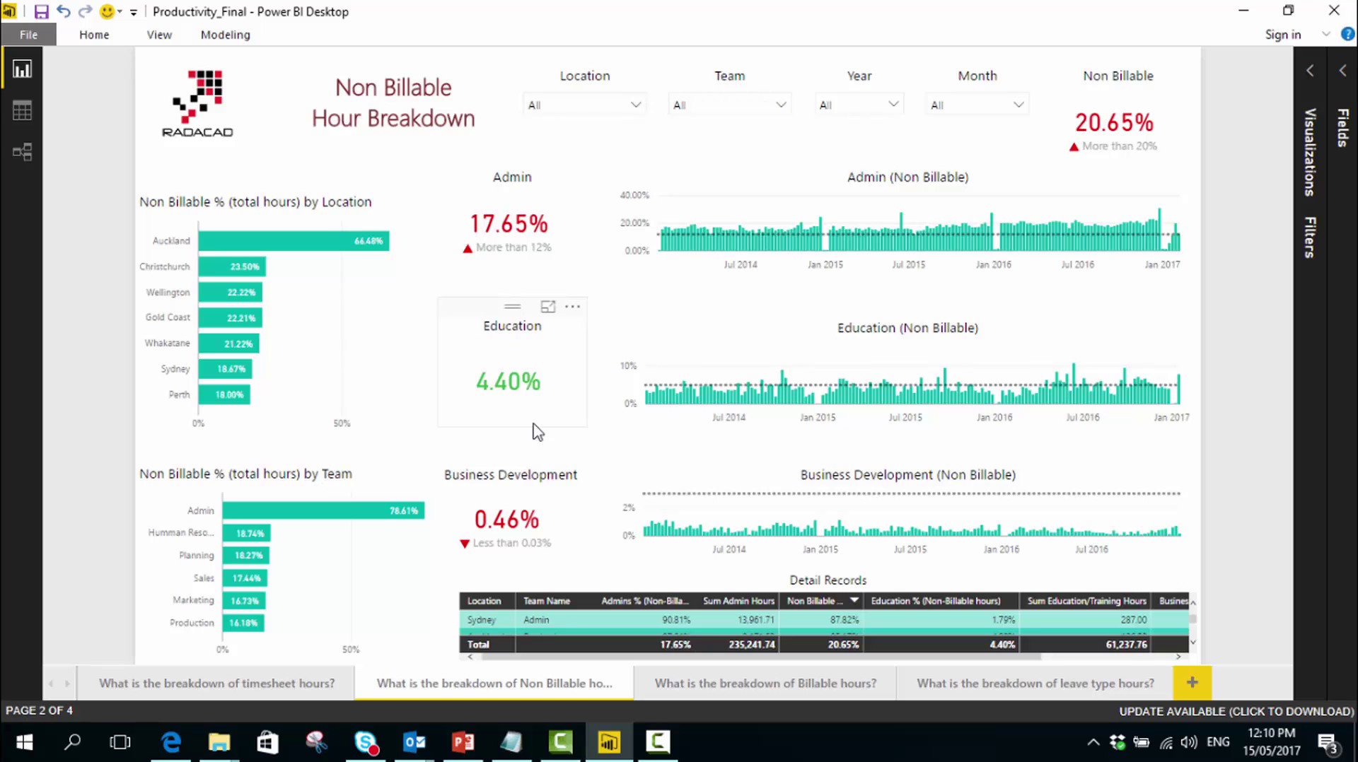
click(363, 243)
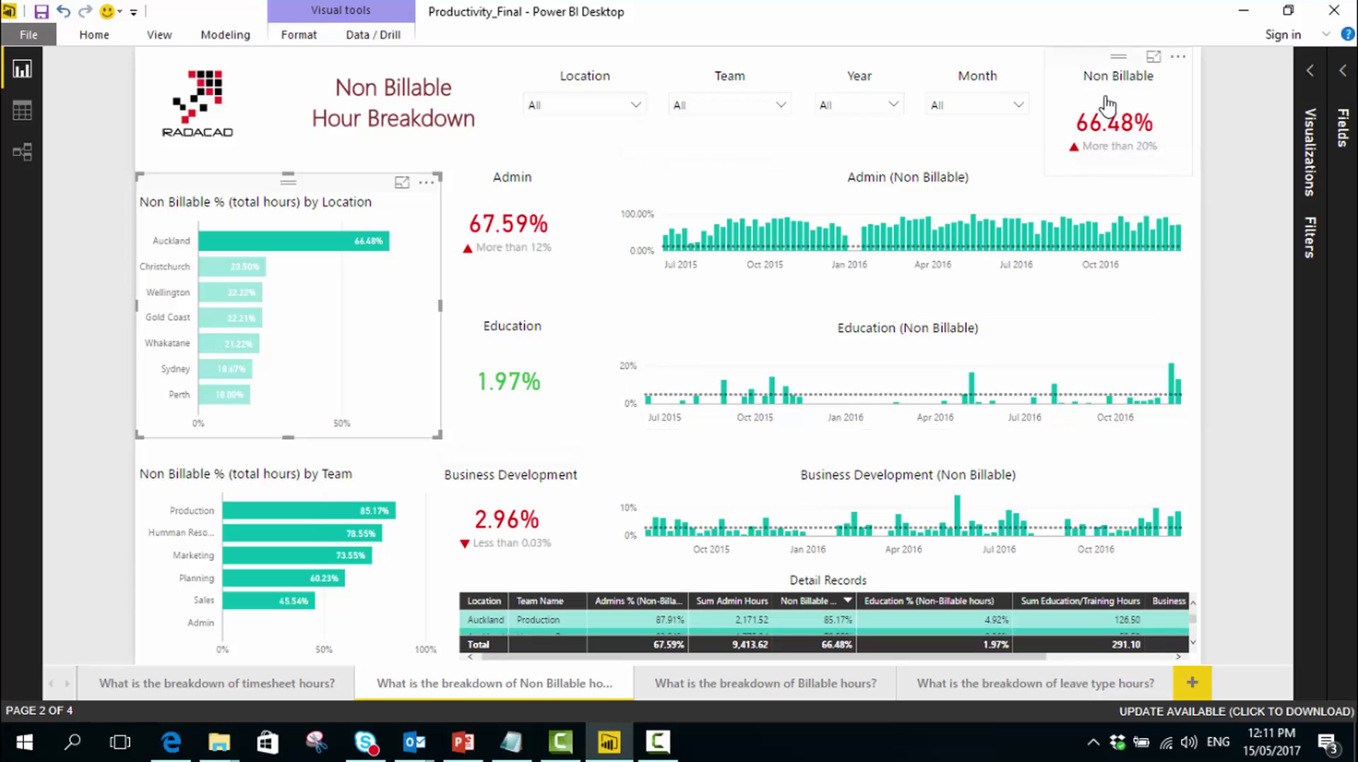
click(374, 248)
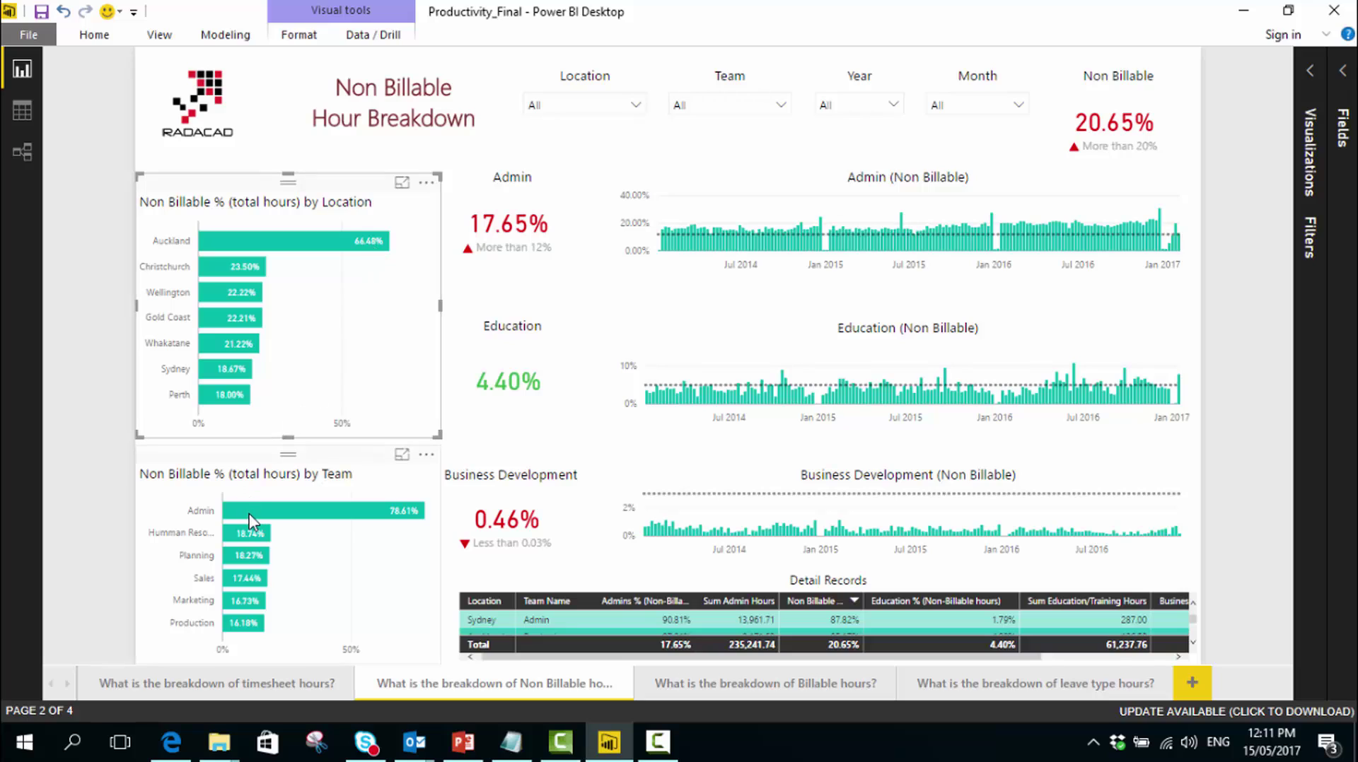
mouse_move(249, 533)
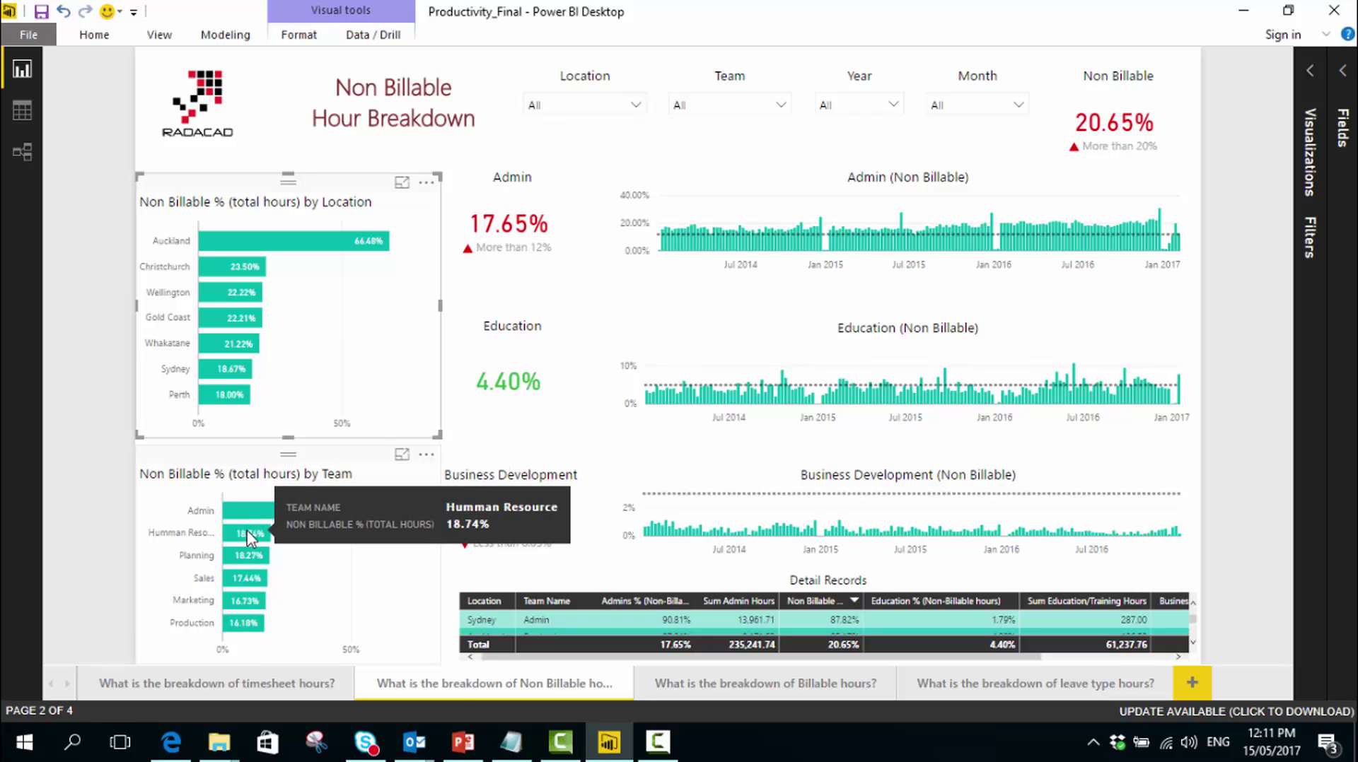
click(249, 539)
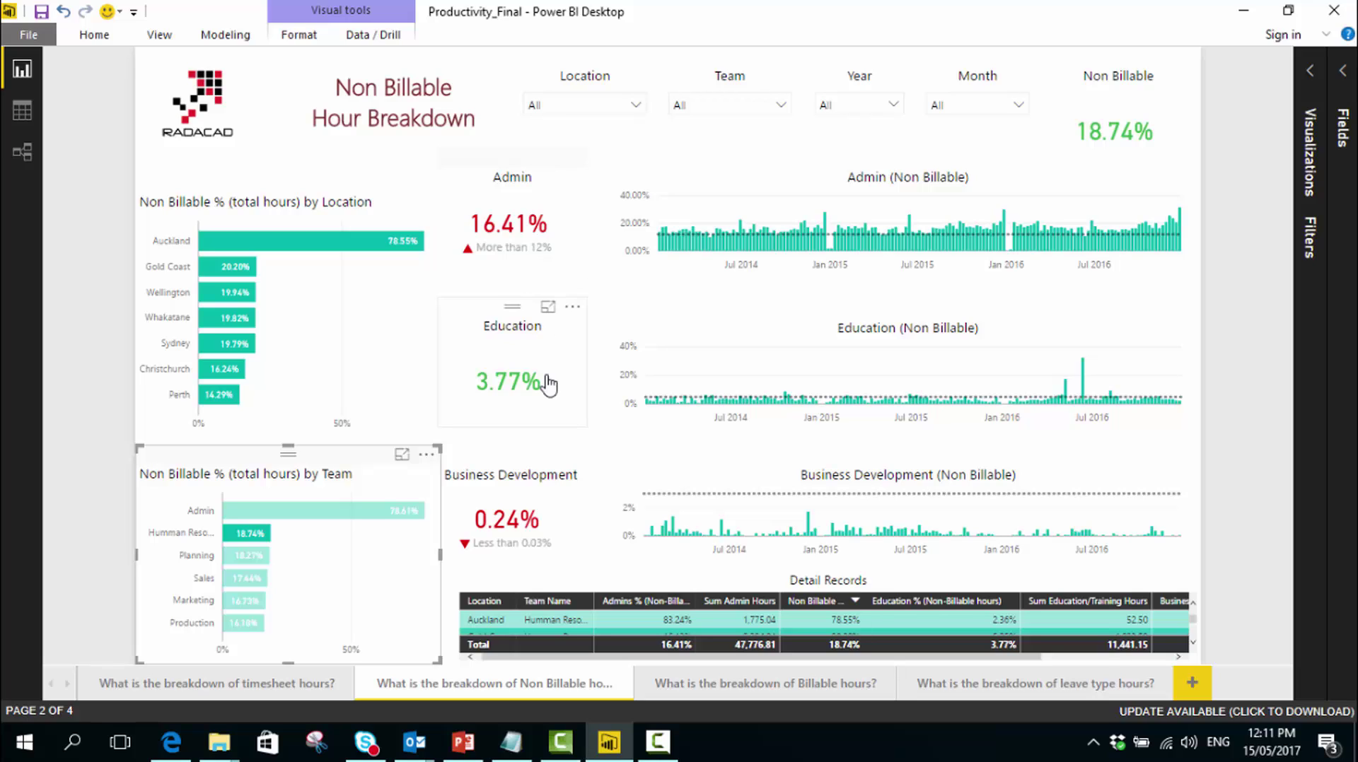
click(275, 540)
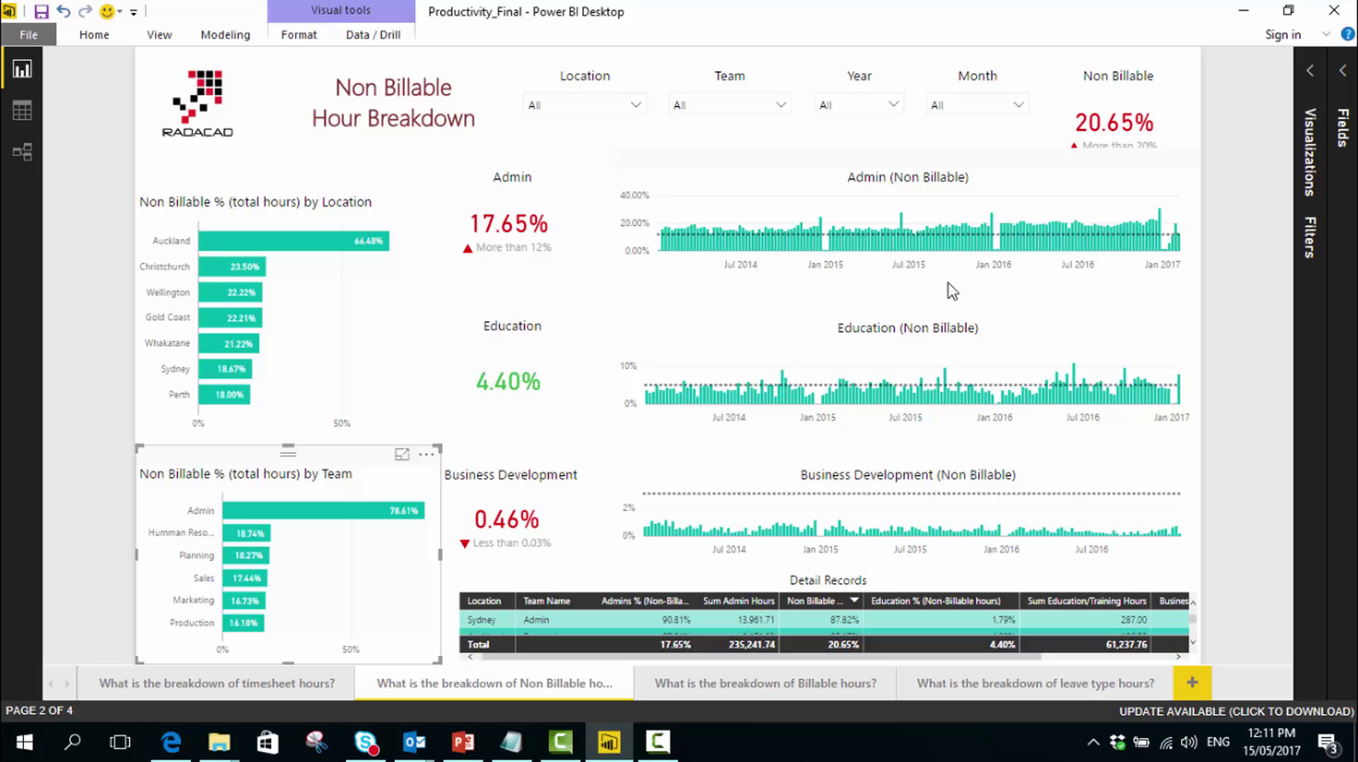
View Detail Records in Focus mode, return, then set the Team slicer to Marketing.
mouse_move(1075, 602)
click(1162, 564)
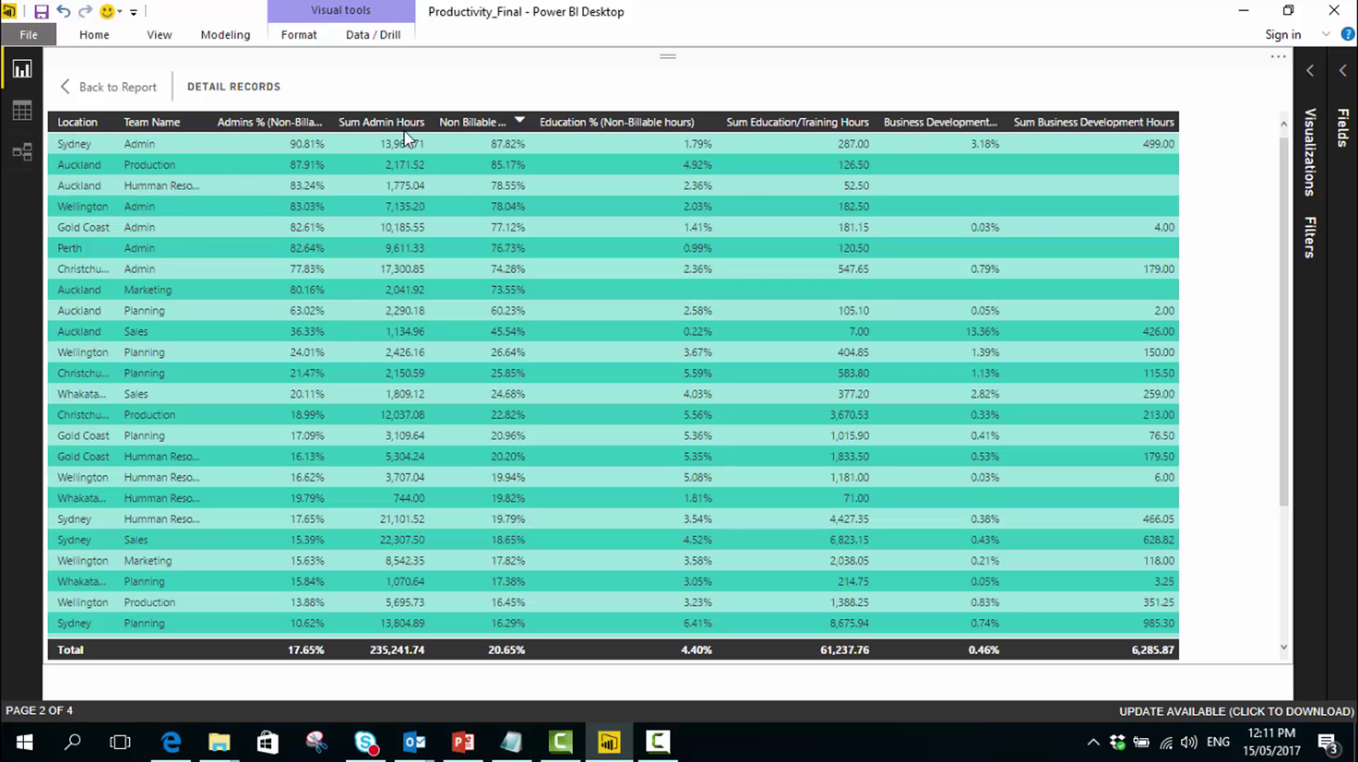
click(108, 87)
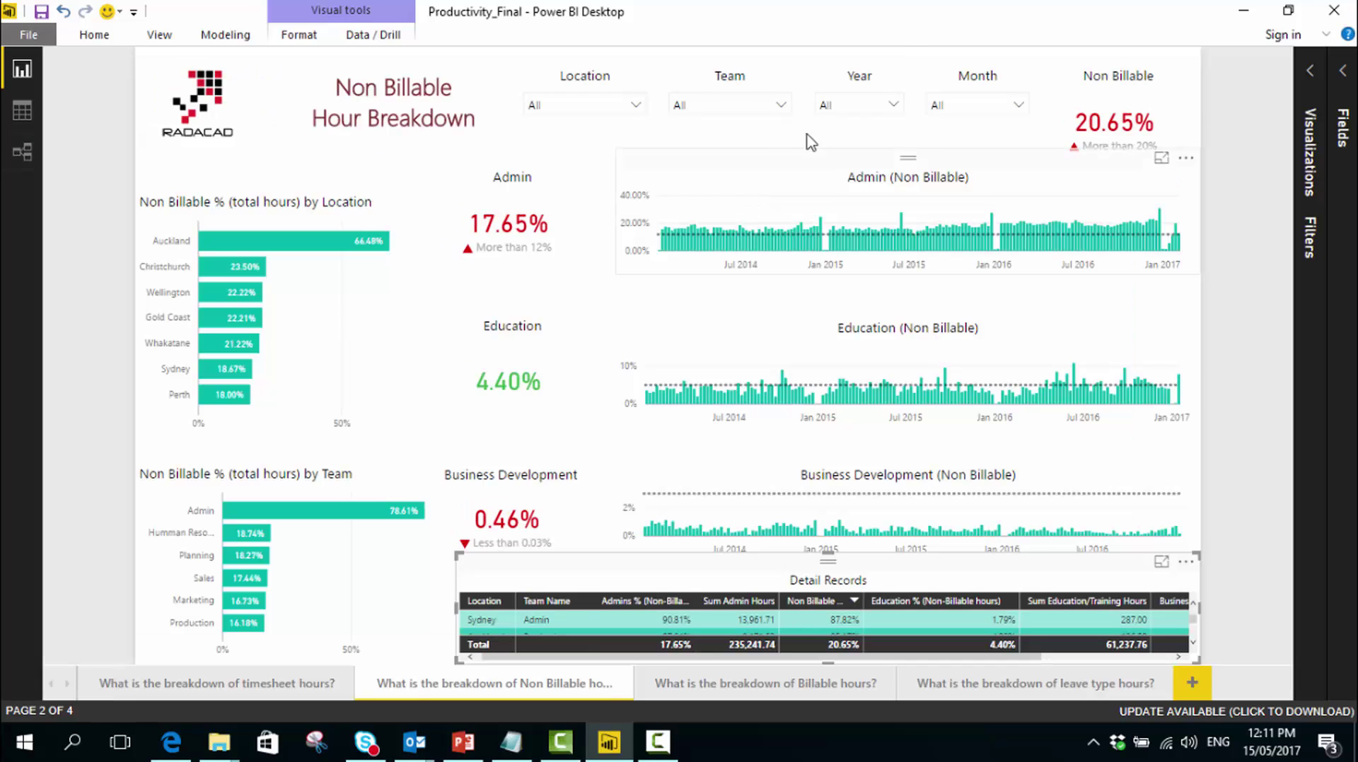
click(780, 107)
click(707, 162)
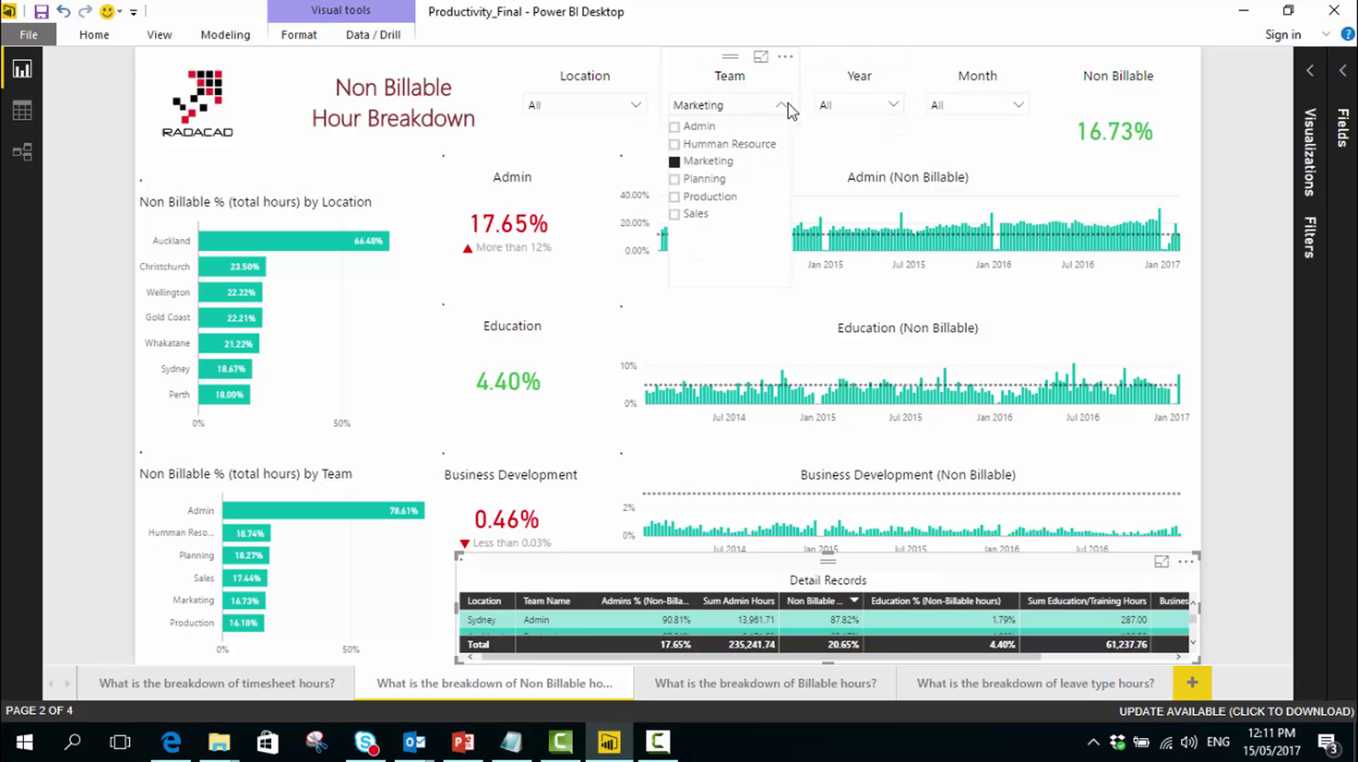
Review the Marketing detail records full-size, then go to the Billable Hour Breakdown page.
click(1161, 562)
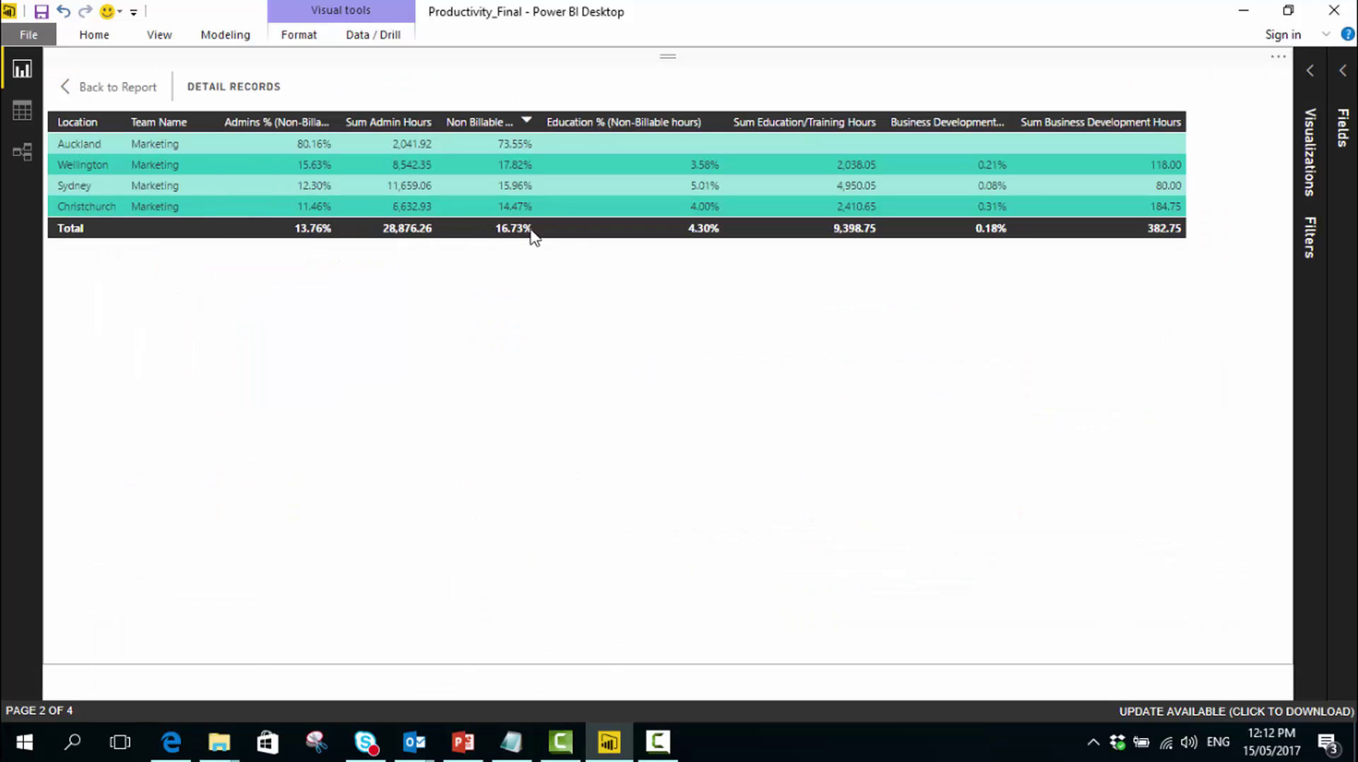
click(127, 90)
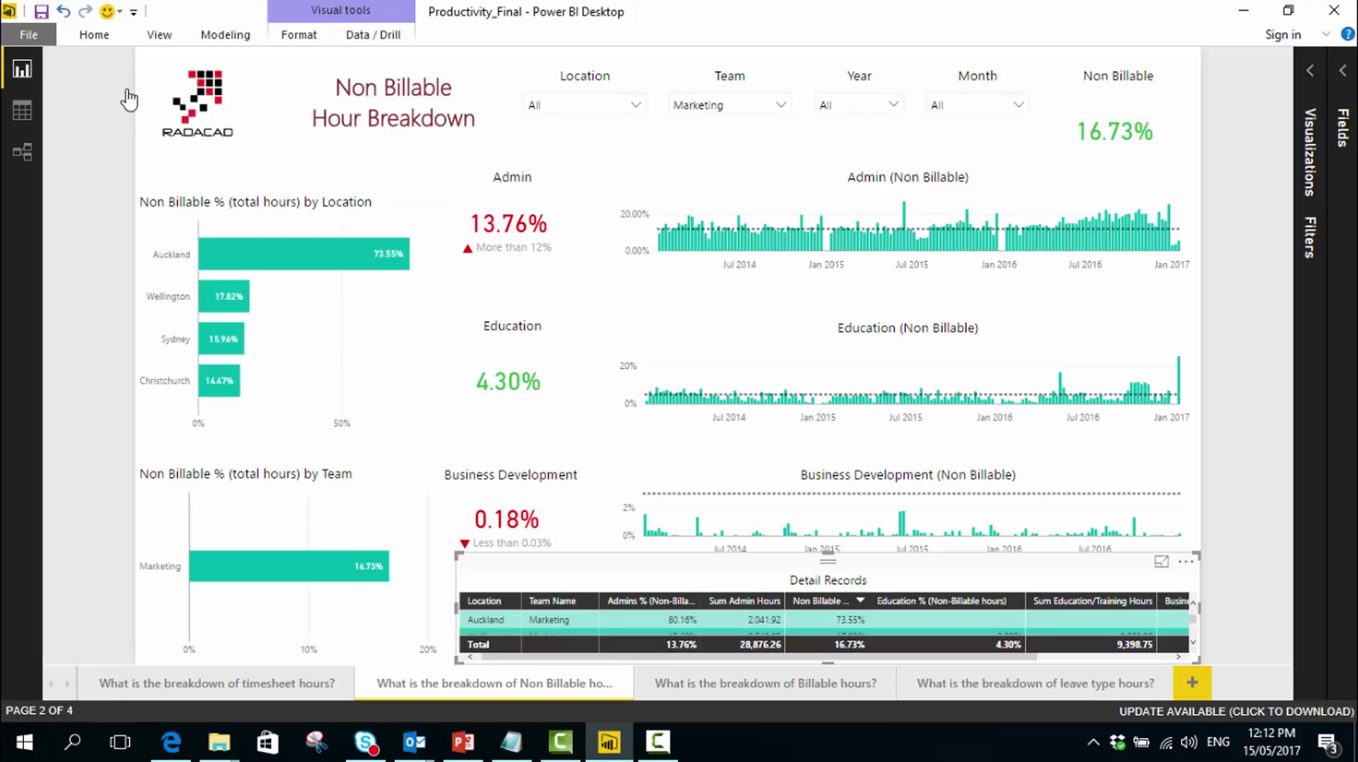
click(754, 684)
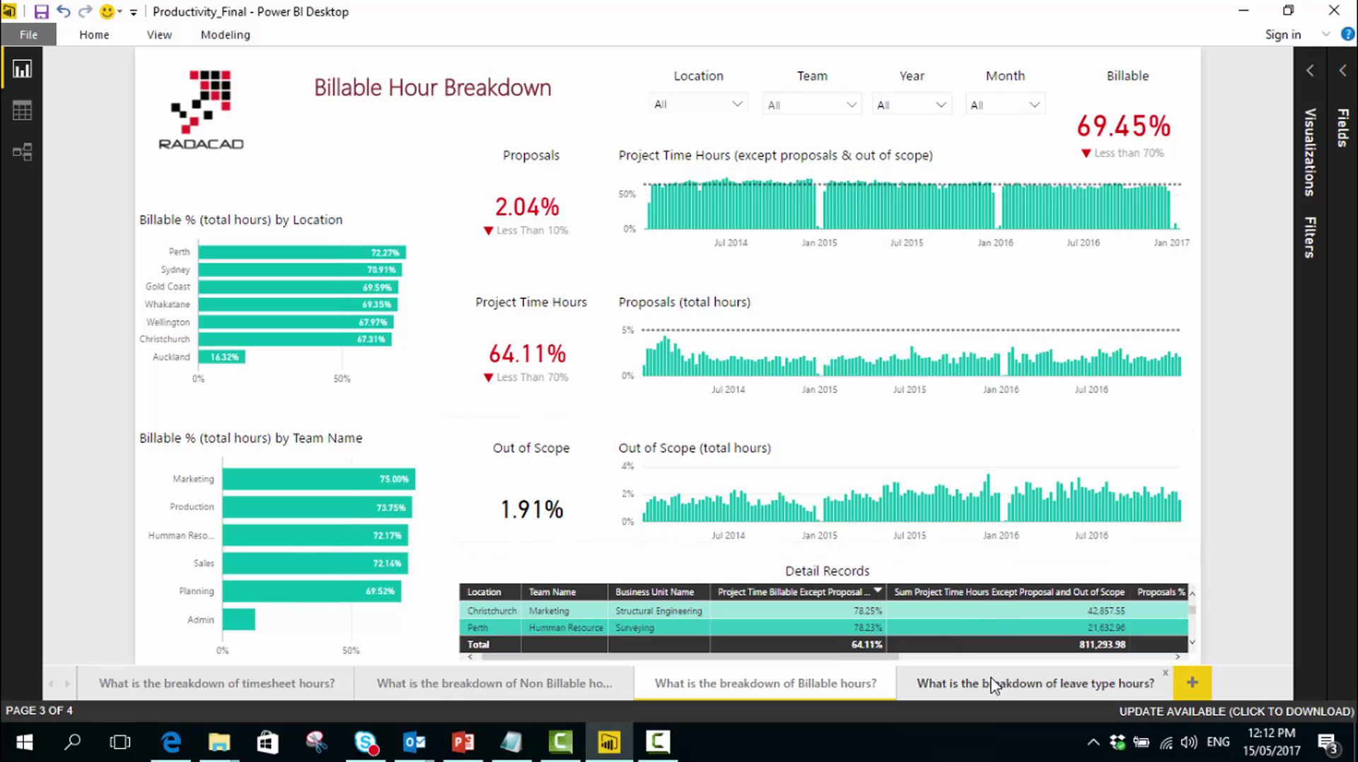
Go to the leave type hours page and select the Marketing bar in the Team Name chart.
click(993, 686)
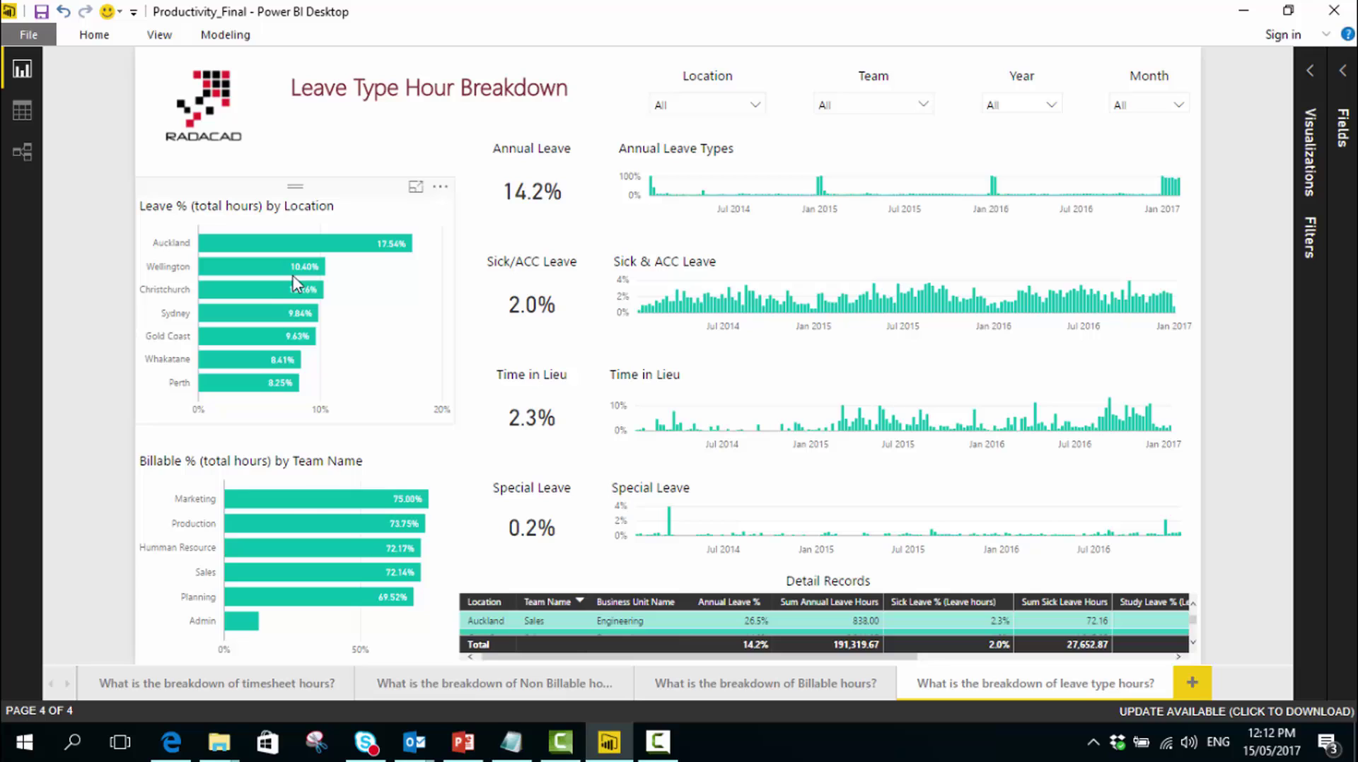
click(300, 499)
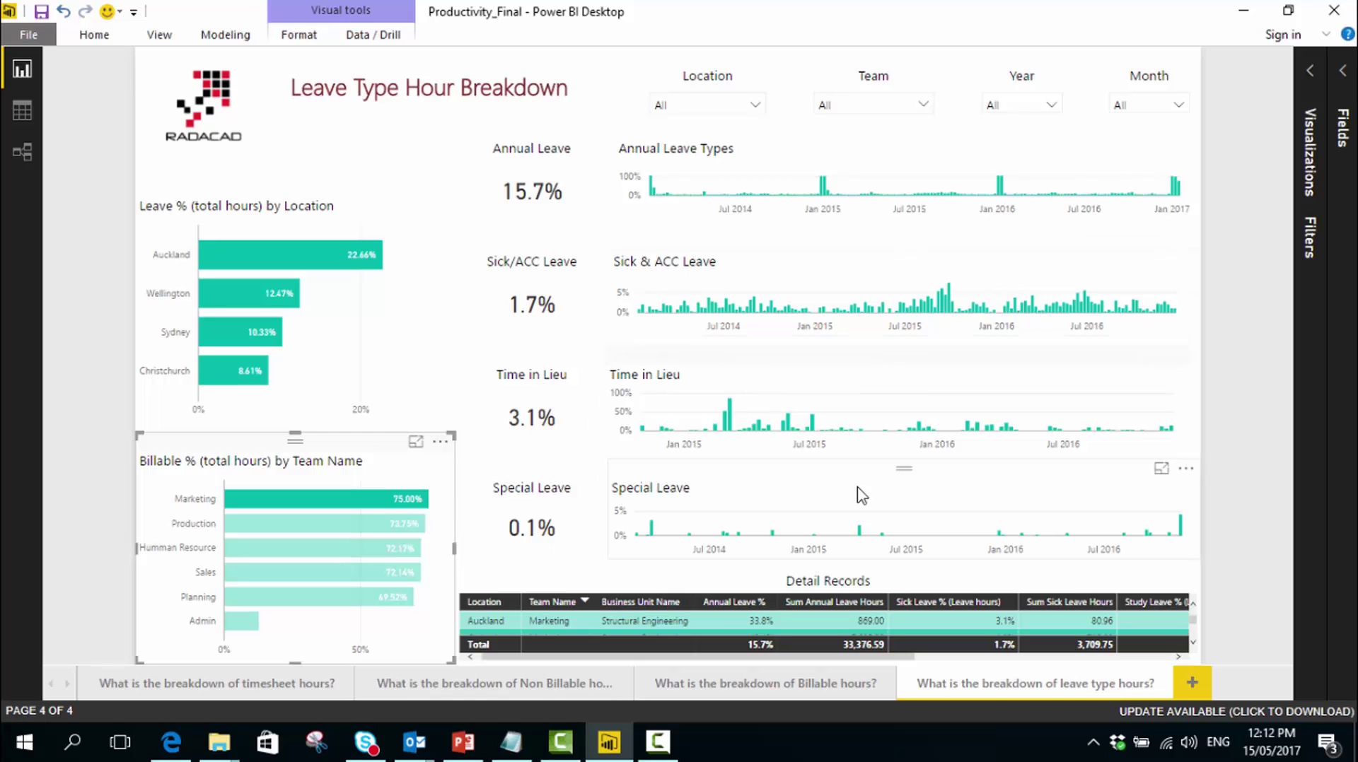
Filter the leave page to 2016 and Planning, and review its Detail Records in Focus mode.
click(1048, 106)
click(1016, 141)
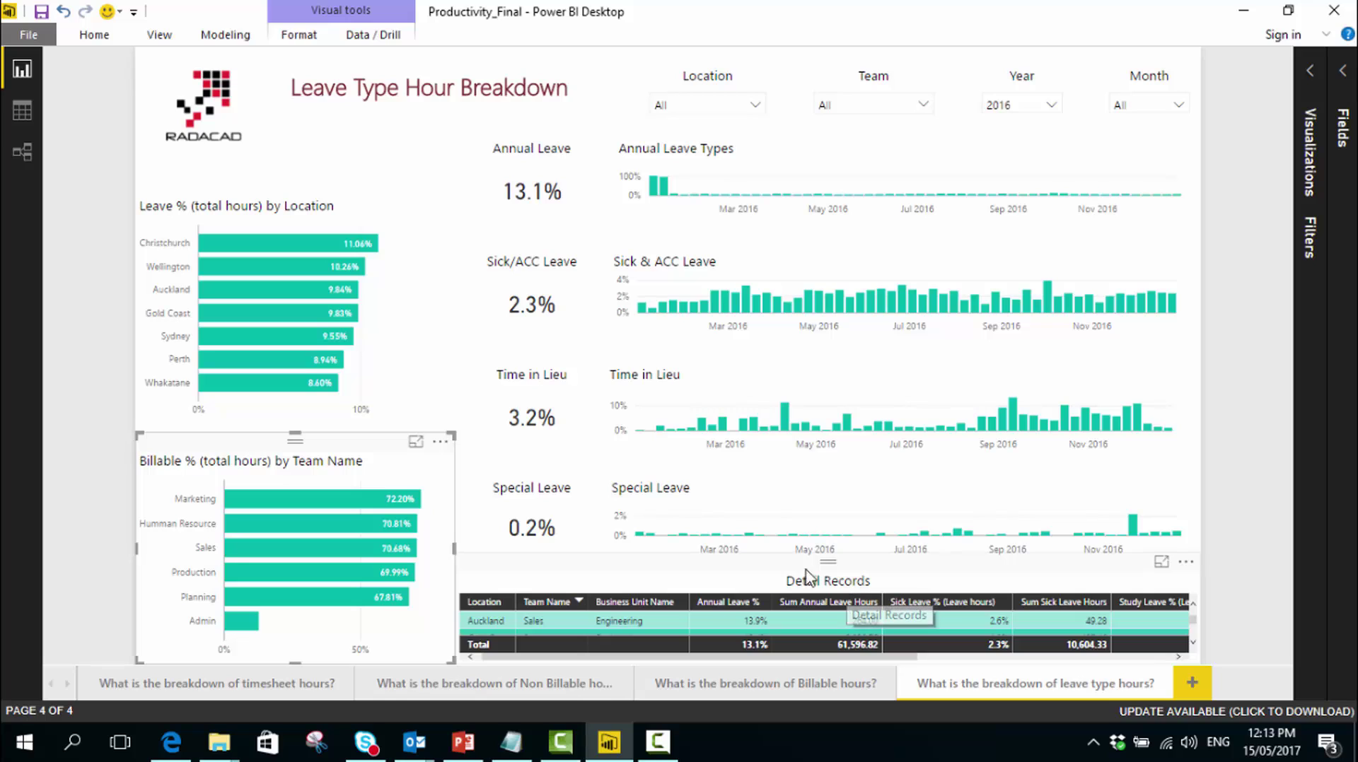
click(921, 104)
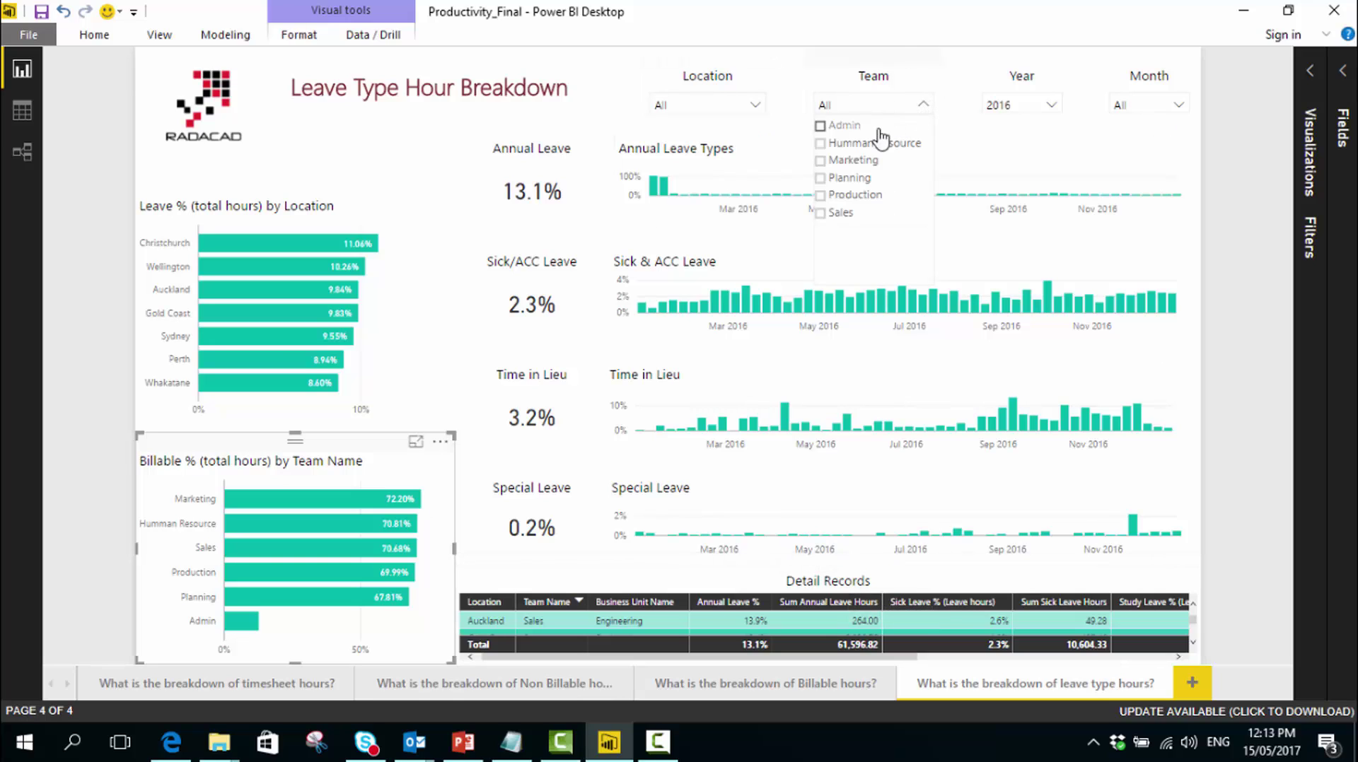
click(824, 178)
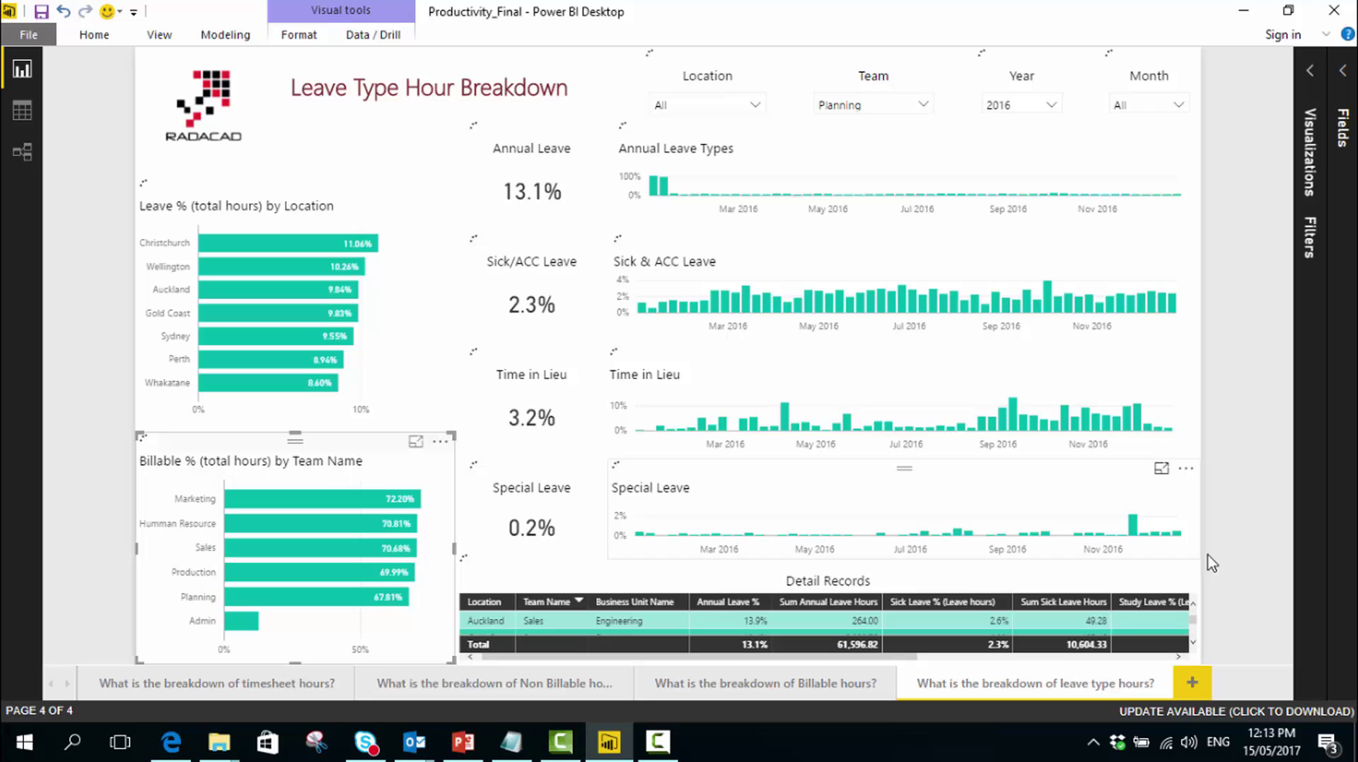
click(1161, 566)
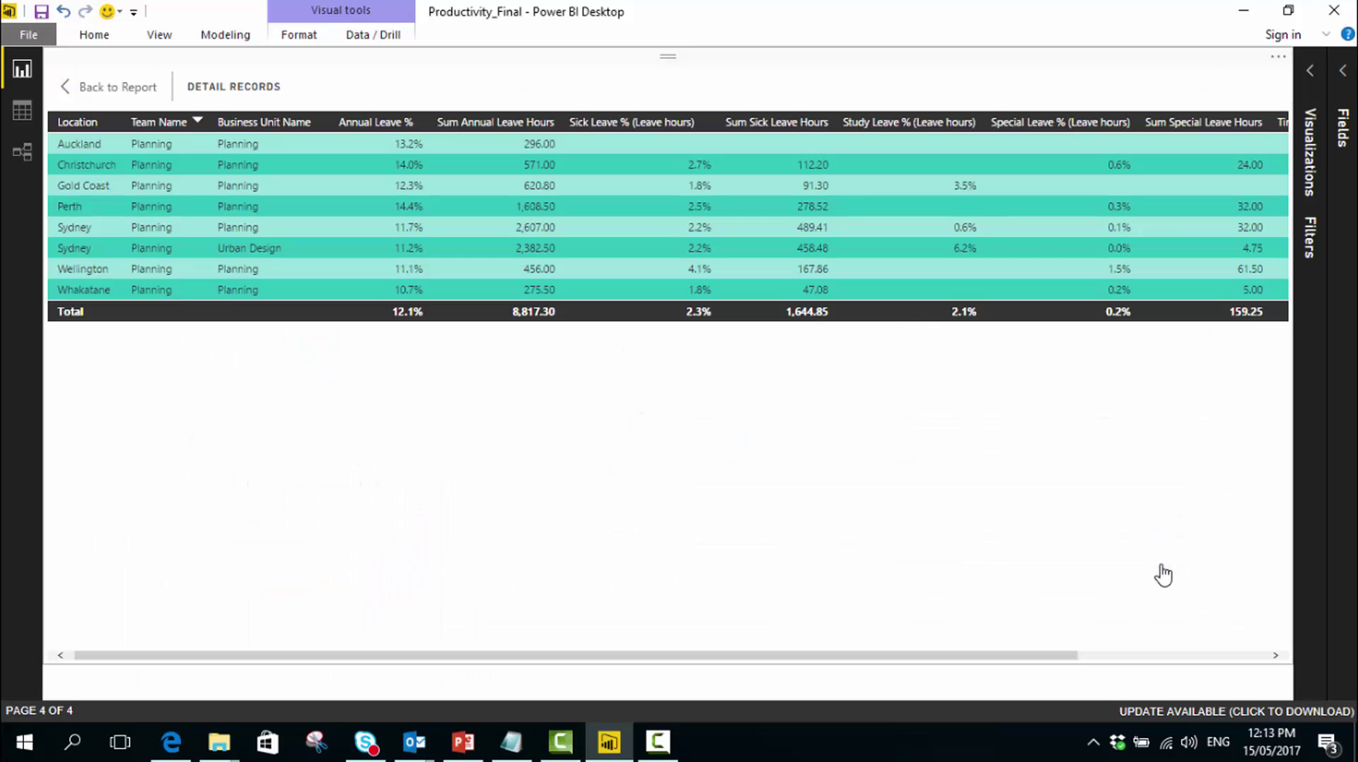
click(123, 89)
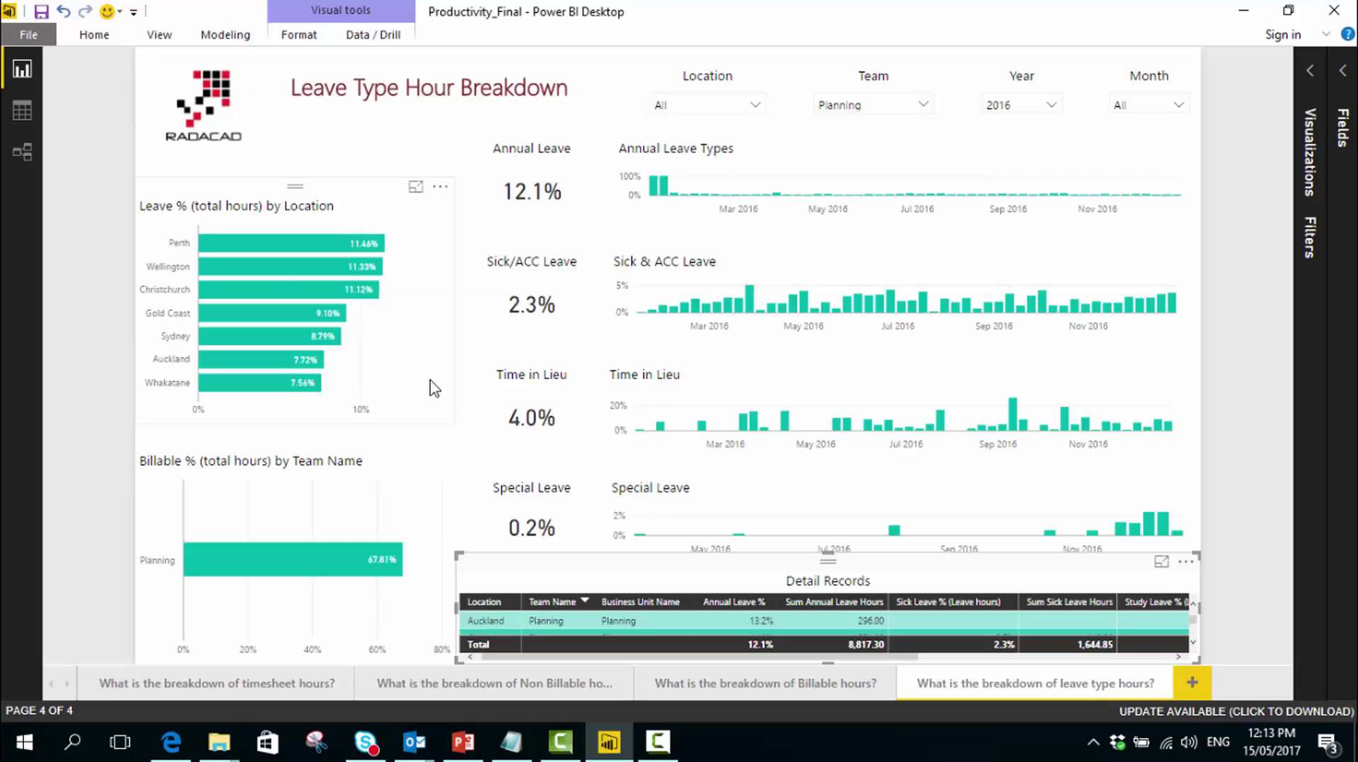